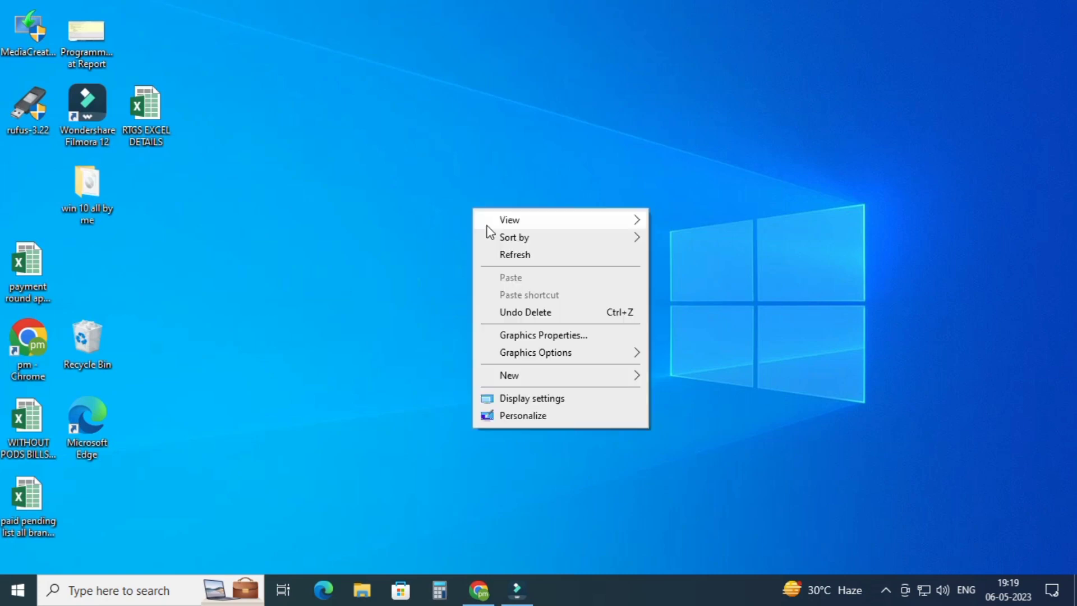
{"action": "left_click", "coordinate": [519, 257]}
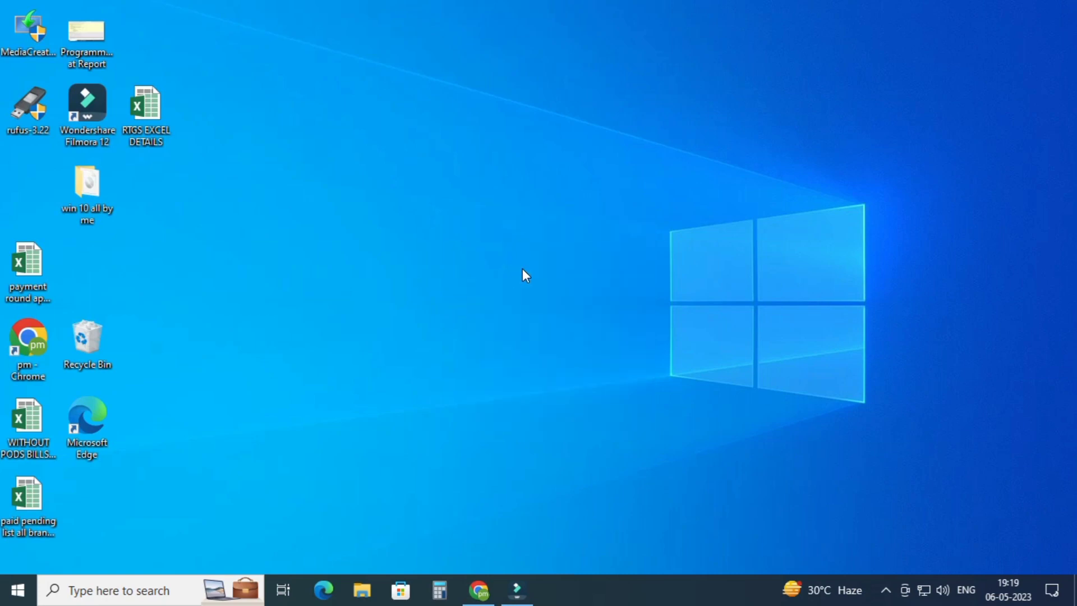
{"action": "right_click", "coordinate": [486, 235]}
{"action": "left_click", "coordinate": [520, 277]}
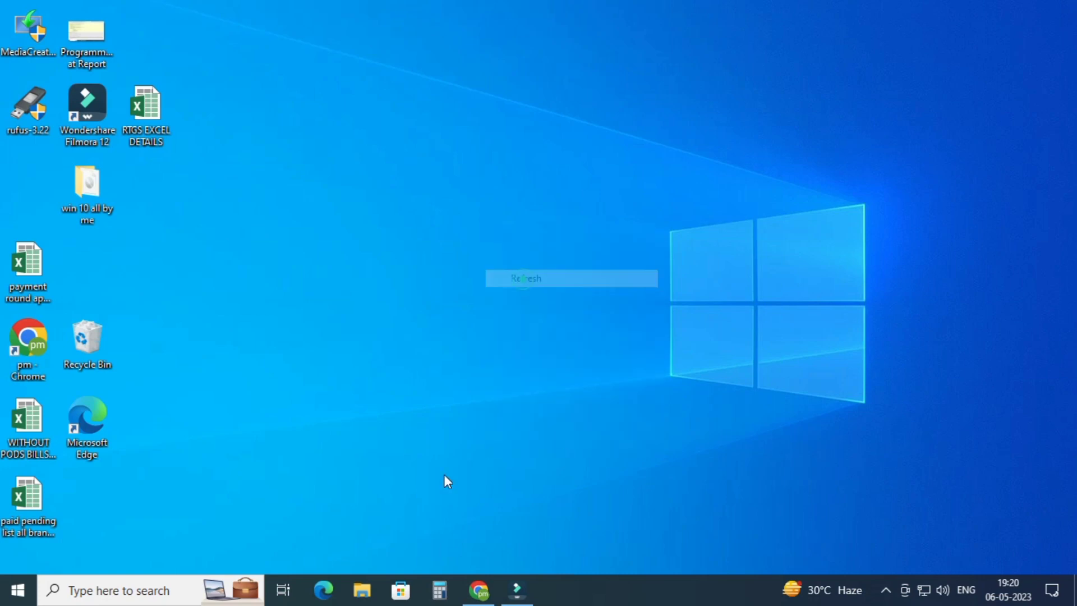
Step: Switch to Gmail in the Chrome window and show the inbox
{"action": "mouse_move", "coordinate": [491, 586]}
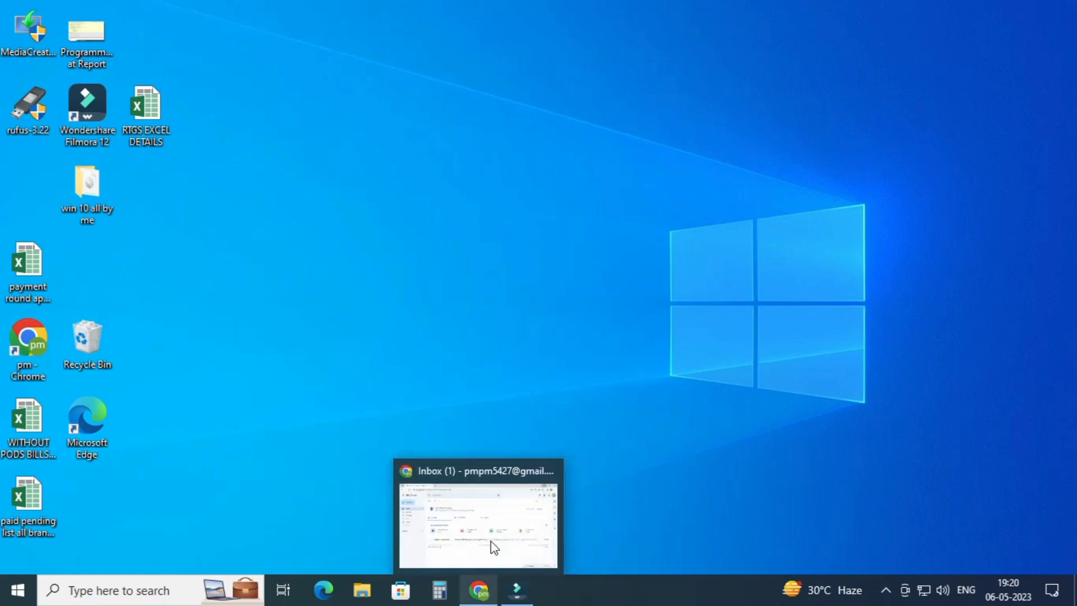
{"action": "left_click", "coordinate": [497, 524]}
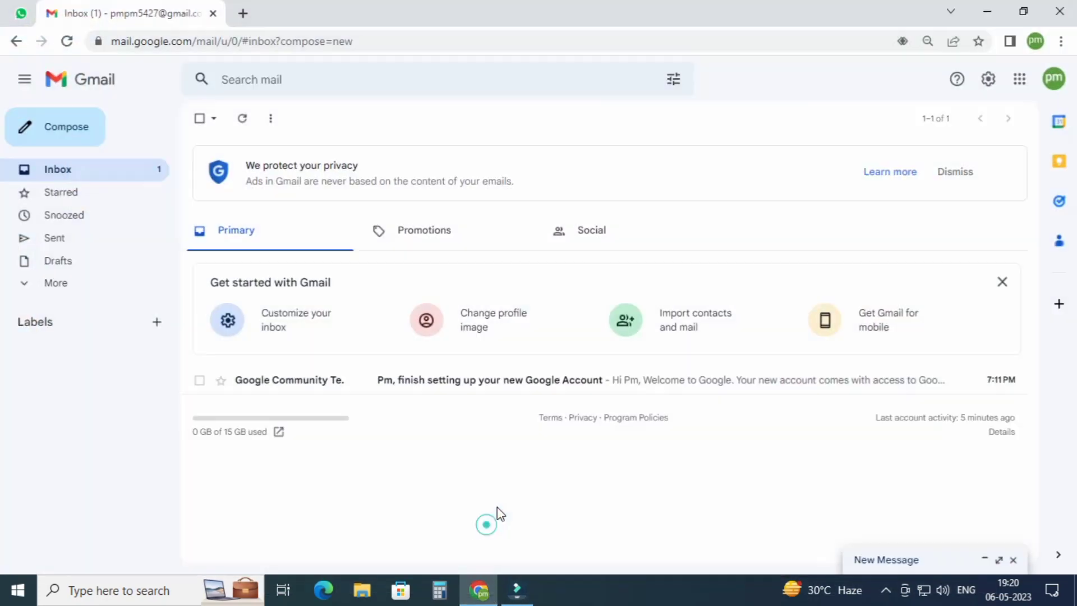
{"action": "left_click", "coordinate": [44, 171]}
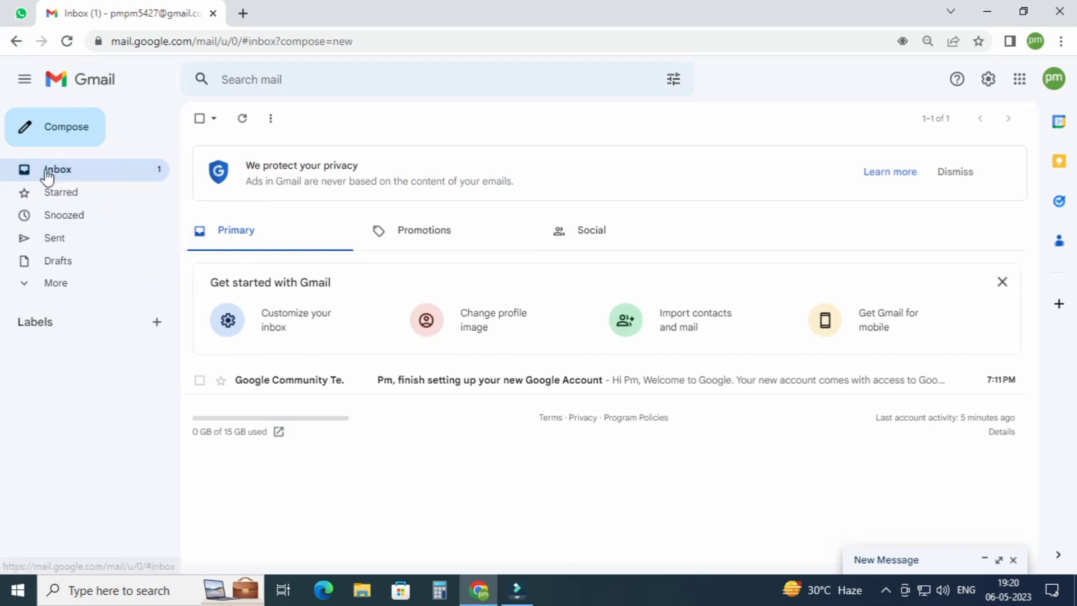
{"action": "left_click", "coordinate": [47, 171]}
{"action": "left_click", "coordinate": [49, 194]}
{"action": "left_click", "coordinate": [59, 171]}
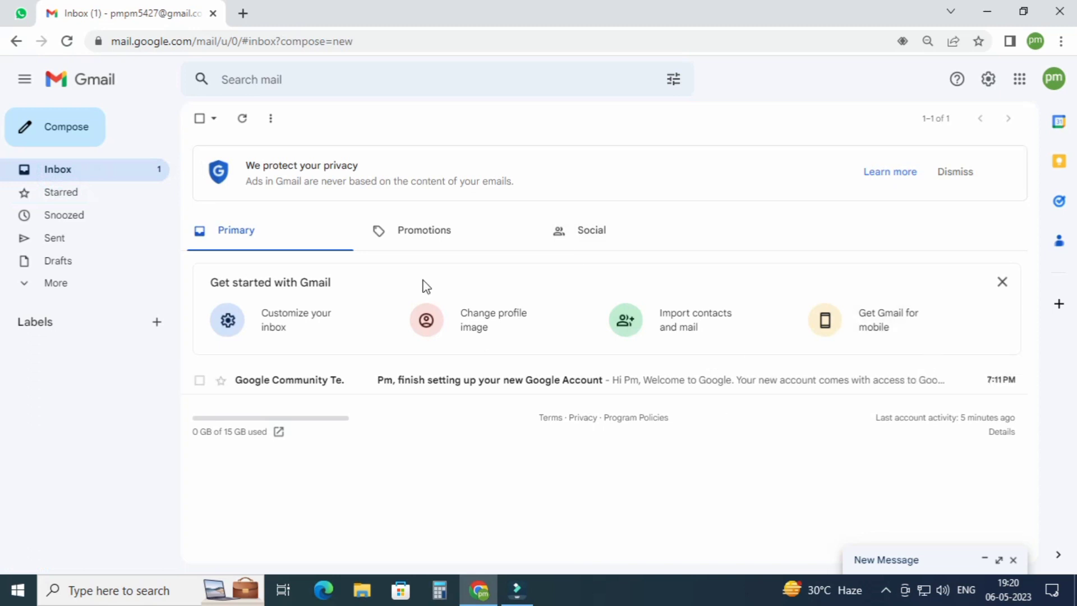
{"action": "left_click", "coordinate": [58, 171]}
Step: Open the full Gmail settings and go to the Vacation responder section of the General settings
{"action": "left_click", "coordinate": [993, 83]}
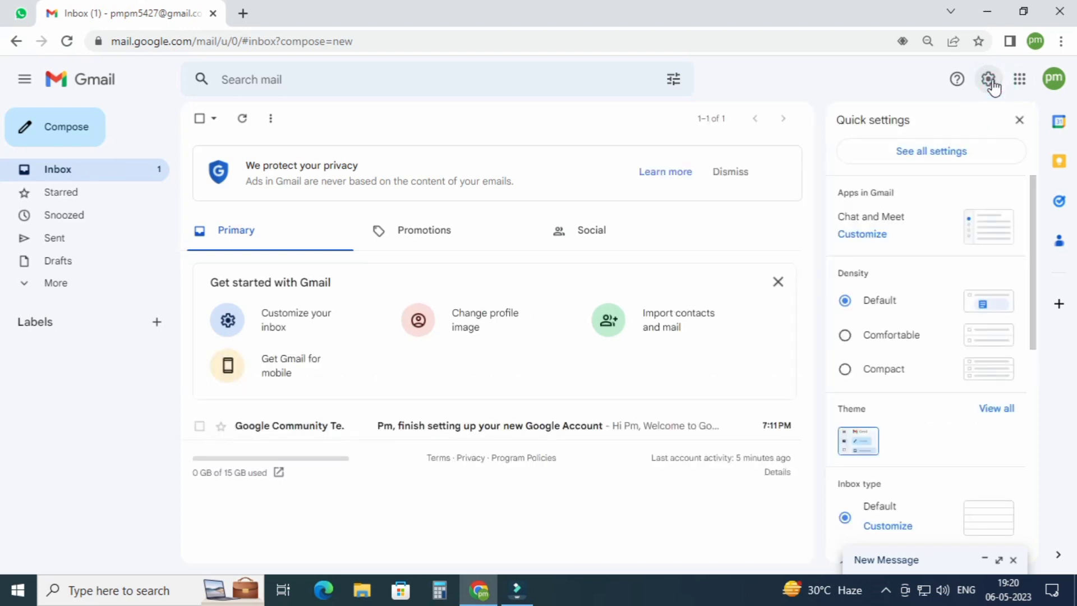
{"action": "left_click", "coordinate": [907, 159]}
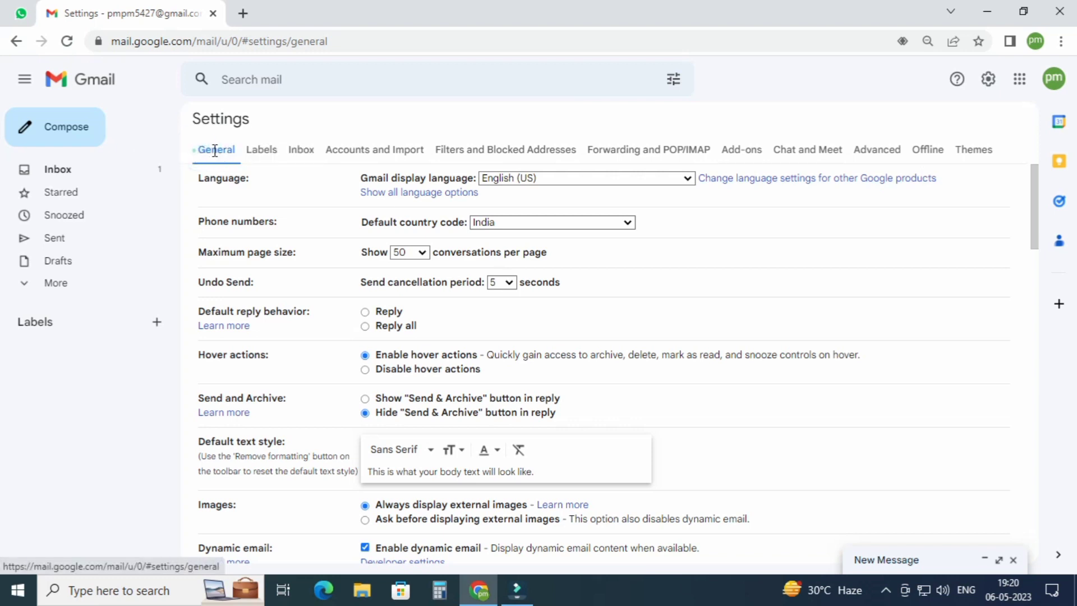
{"action": "mouse_move", "coordinate": [199, 149]}
{"action": "left_mouse_down"}
{"action": "mouse_move", "coordinate": [233, 153]}
{"action": "mouse_move", "coordinate": [174, 146]}
{"action": "mouse_move", "coordinate": [219, 143]}
{"action": "left_mouse_up"}
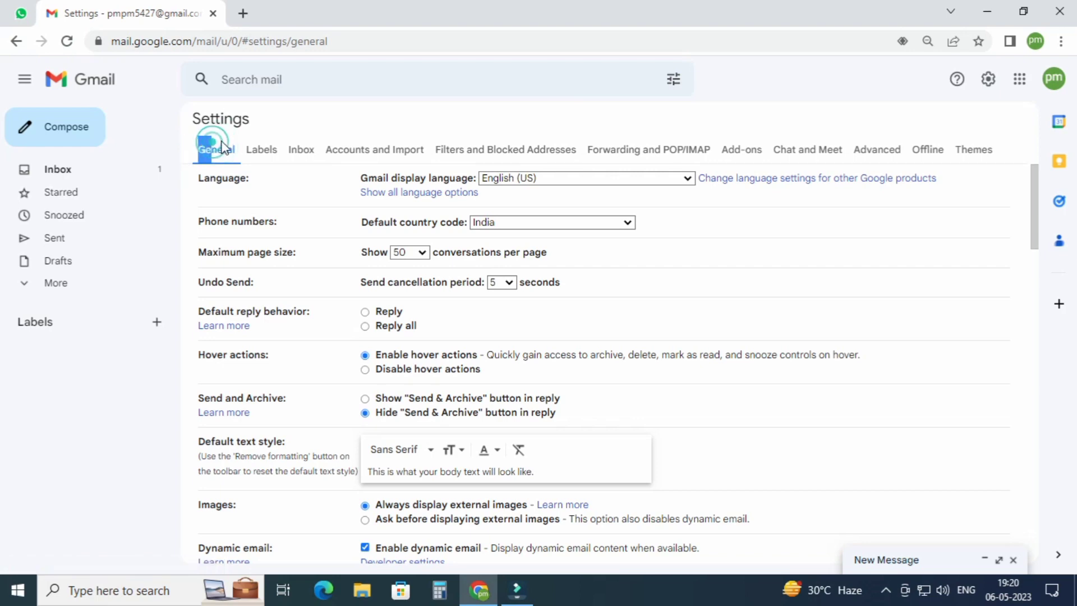
{"action": "left_click", "coordinate": [221, 142]}
{"action": "scroll", "coordinate": [497, 274], "scroll_direction": "down", "scroll_amount": 6}
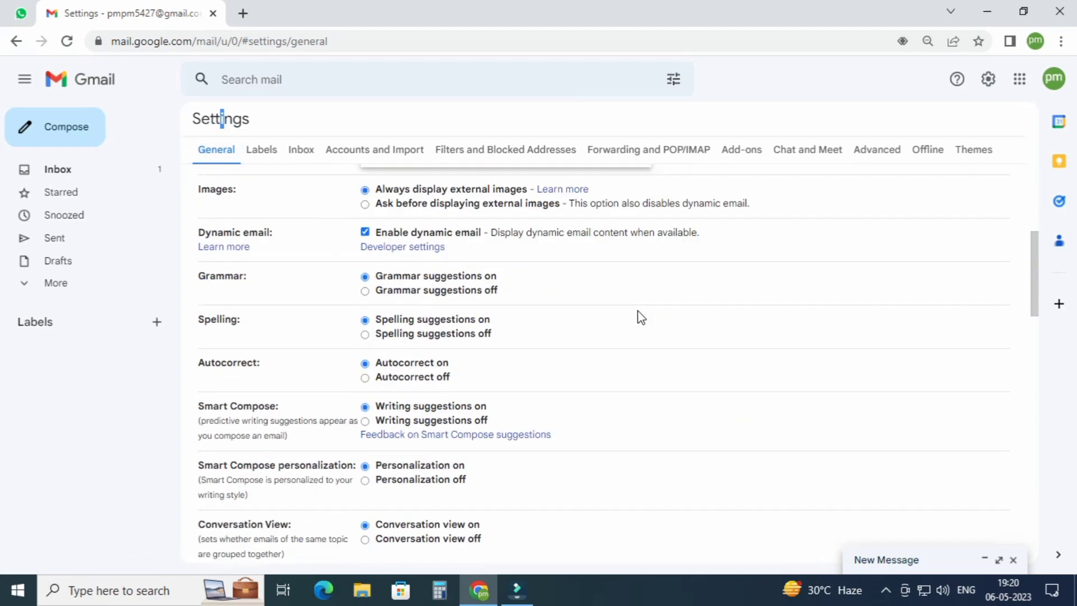
{"action": "scroll", "coordinate": [641, 318], "scroll_direction": "down", "scroll_amount": 10}
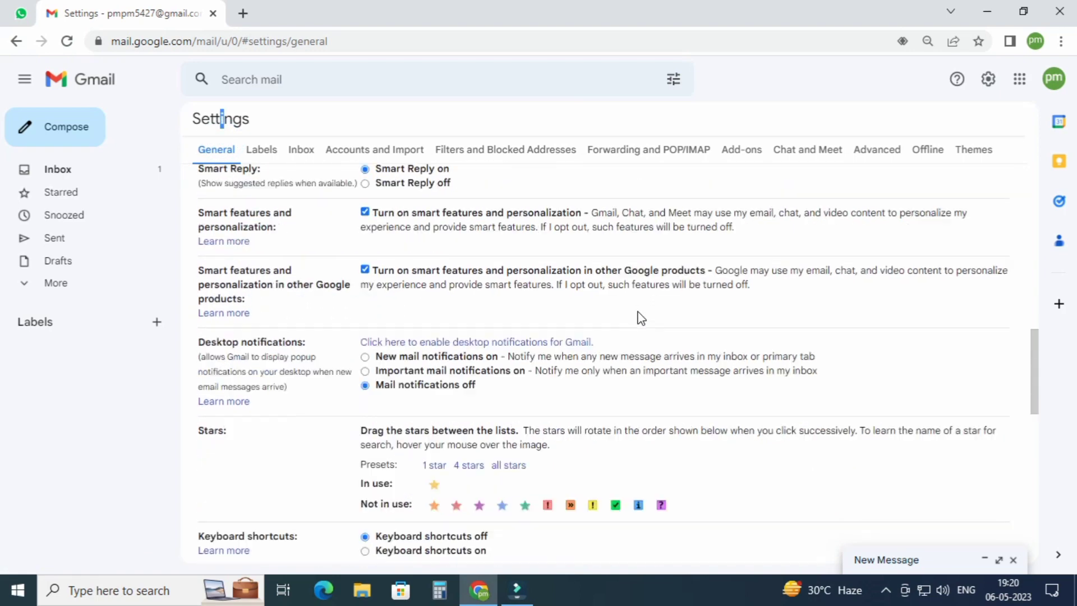
{"action": "scroll", "coordinate": [671, 277], "scroll_direction": "down", "scroll_amount": 4}
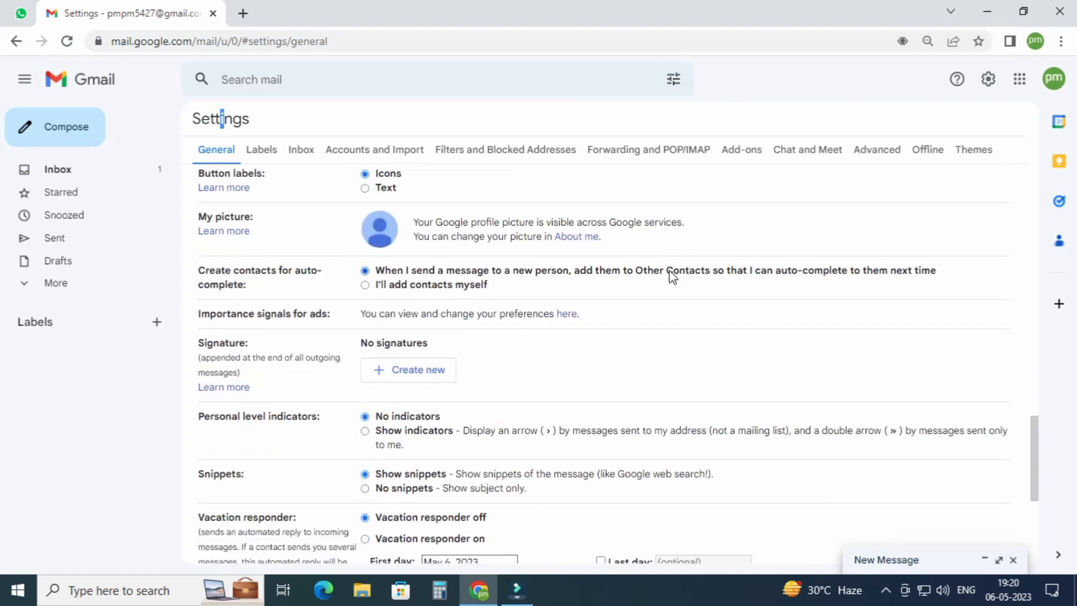
{"action": "scroll", "coordinate": [672, 276], "scroll_direction": "up", "scroll_amount": 2}
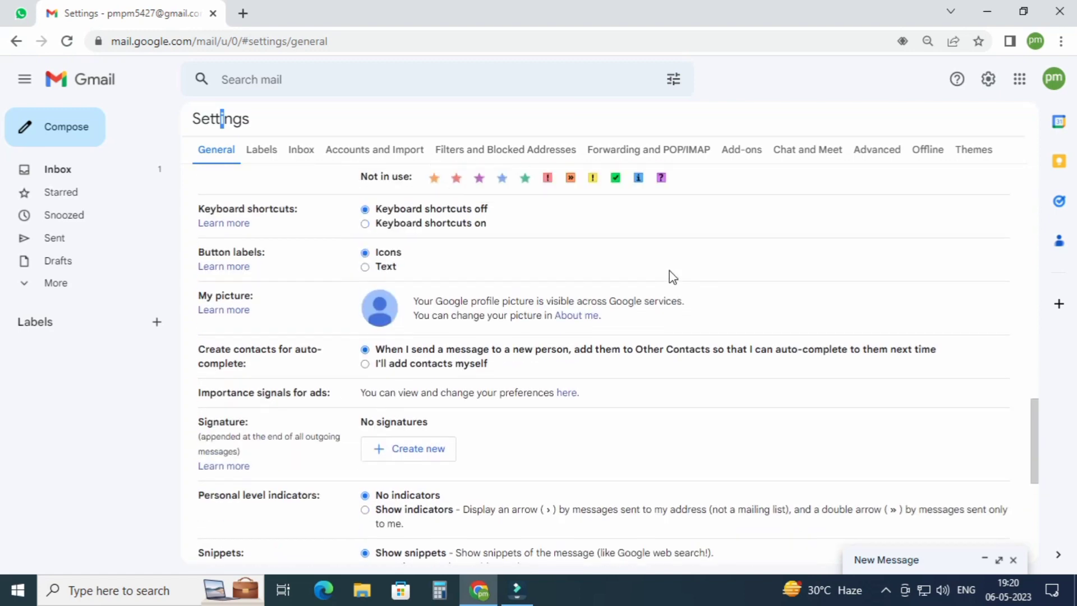
{"action": "scroll", "coordinate": [673, 277], "scroll_direction": "down", "scroll_amount": 7}
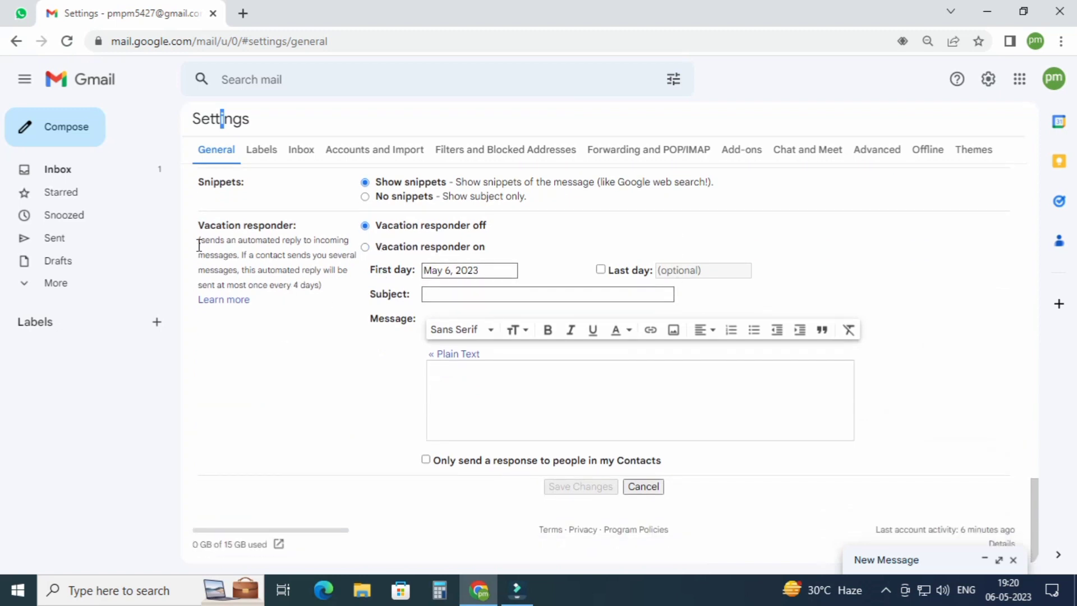
{"action": "mouse_move", "coordinate": [197, 233]}
{"action": "left_mouse_down"}
{"action": "mouse_move", "coordinate": [197, 224]}
{"action": "mouse_move", "coordinate": [310, 227]}
{"action": "mouse_move", "coordinate": [198, 225]}
{"action": "left_mouse_up"}
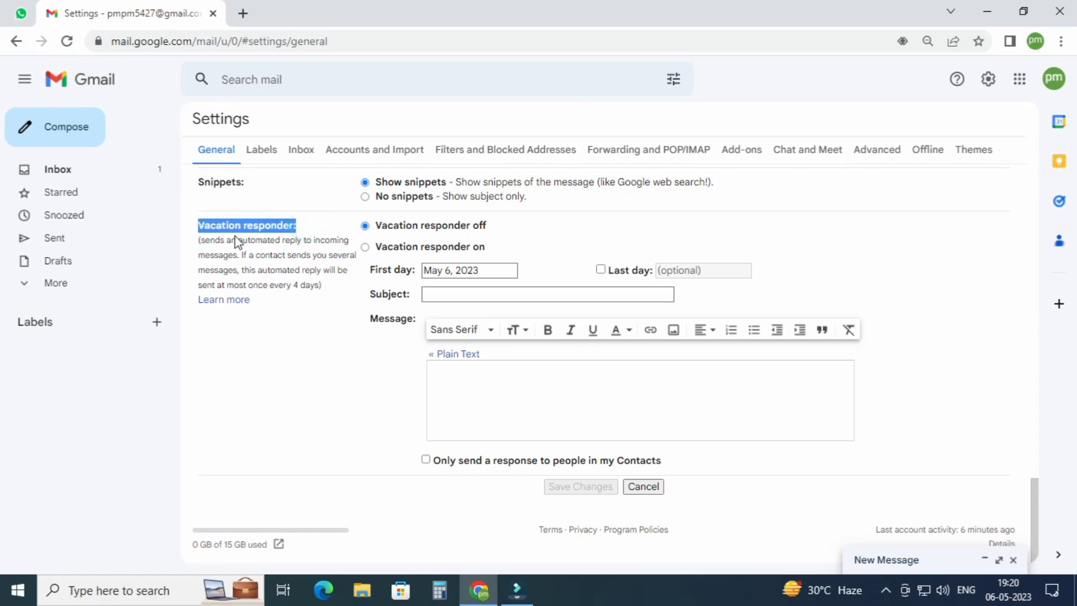
{"action": "left_click", "coordinate": [287, 222]}
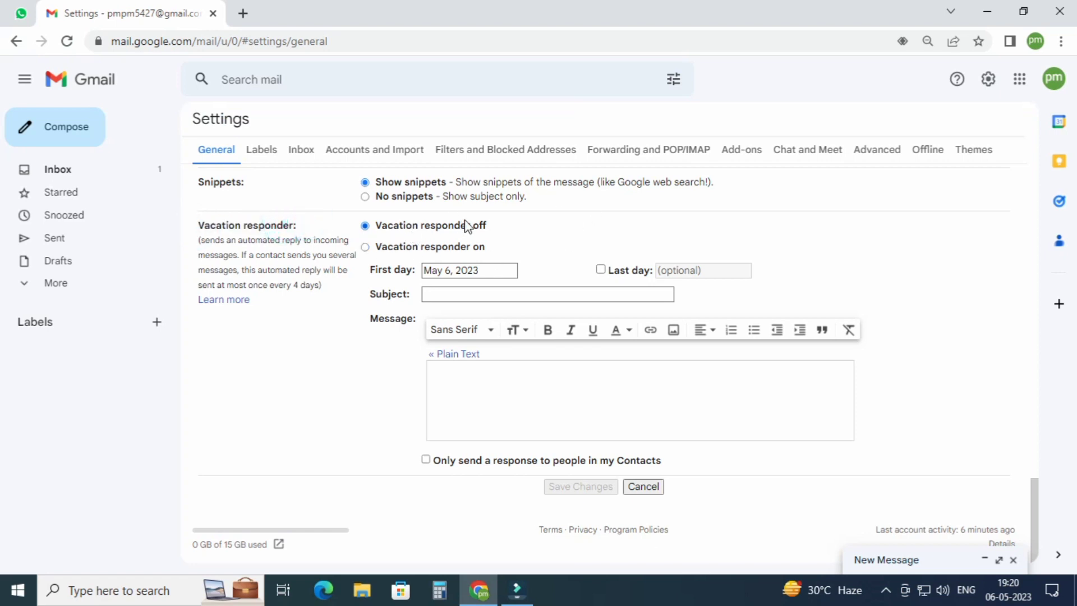
{"action": "left_click_drag", "start_coordinate": [507, 225], "coordinate": [385, 230]}
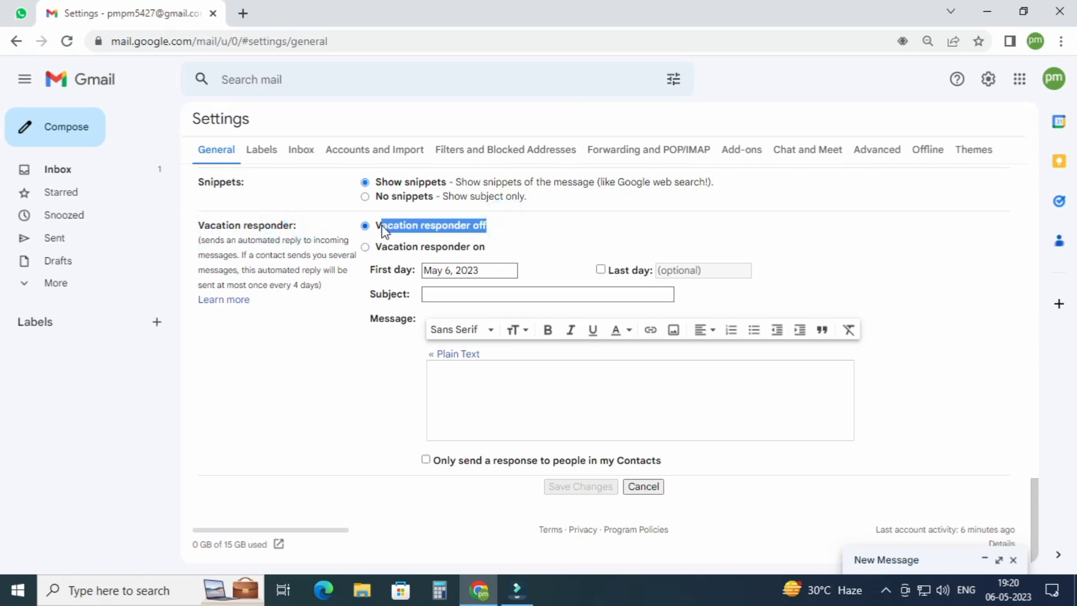
{"action": "left_click", "coordinate": [510, 226]}
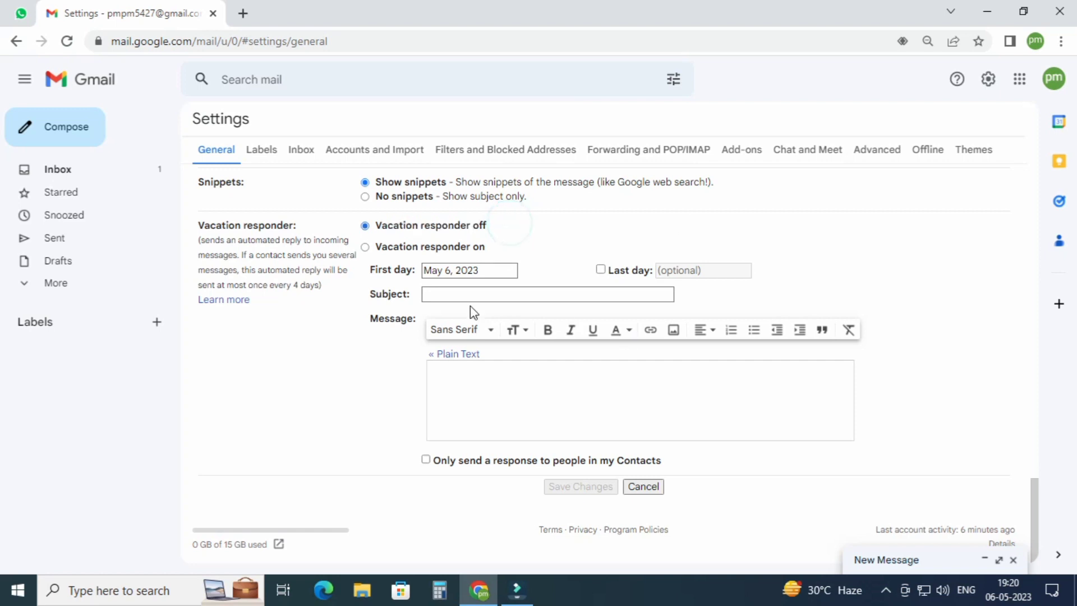
Step: Turn on the vacation responder, enable its last day and set that to May 27, 2023
{"action": "left_click", "coordinate": [365, 247]}
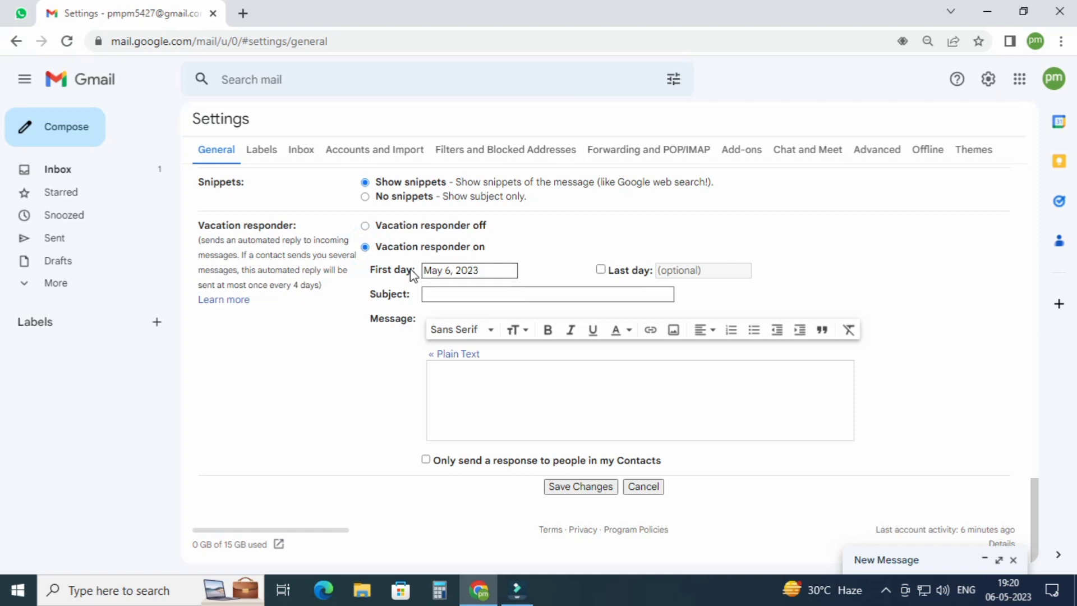
{"action": "left_click_drag", "start_coordinate": [370, 269], "coordinate": [405, 270]}
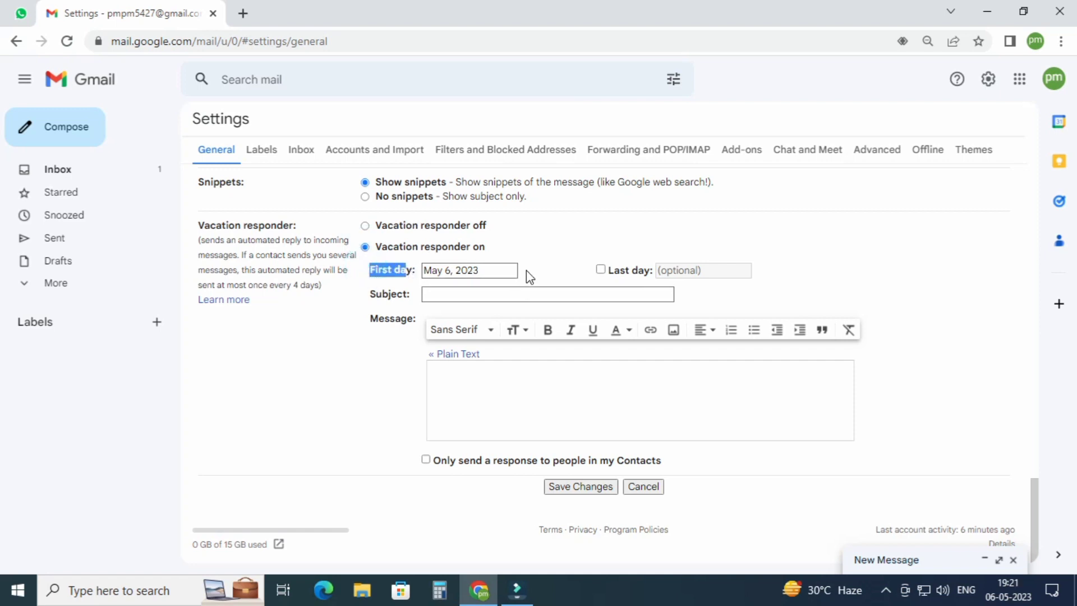
{"action": "left_click", "coordinate": [547, 260]}
{"action": "left_click", "coordinate": [601, 269]}
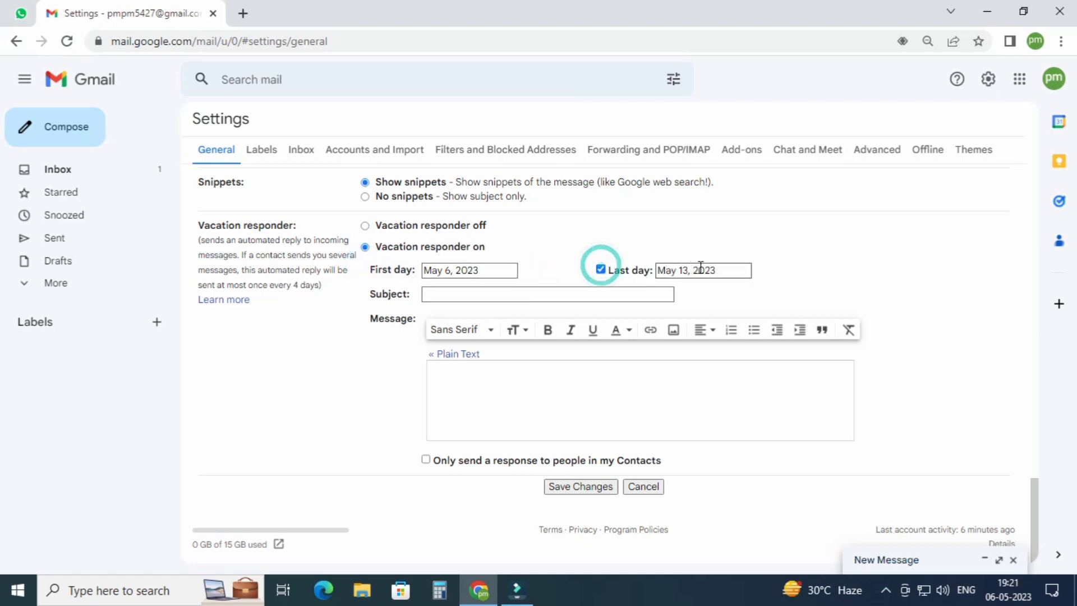
{"action": "left_click", "coordinate": [724, 268]}
{"action": "left_click", "coordinate": [805, 435]}
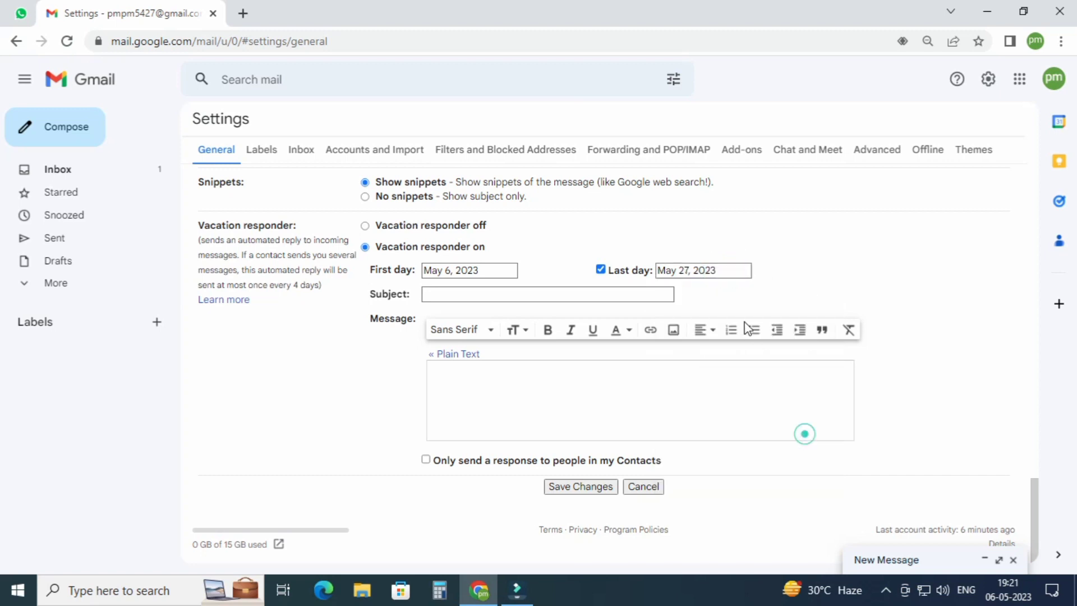
{"action": "left_click_drag", "start_coordinate": [402, 279], "coordinate": [359, 274]}
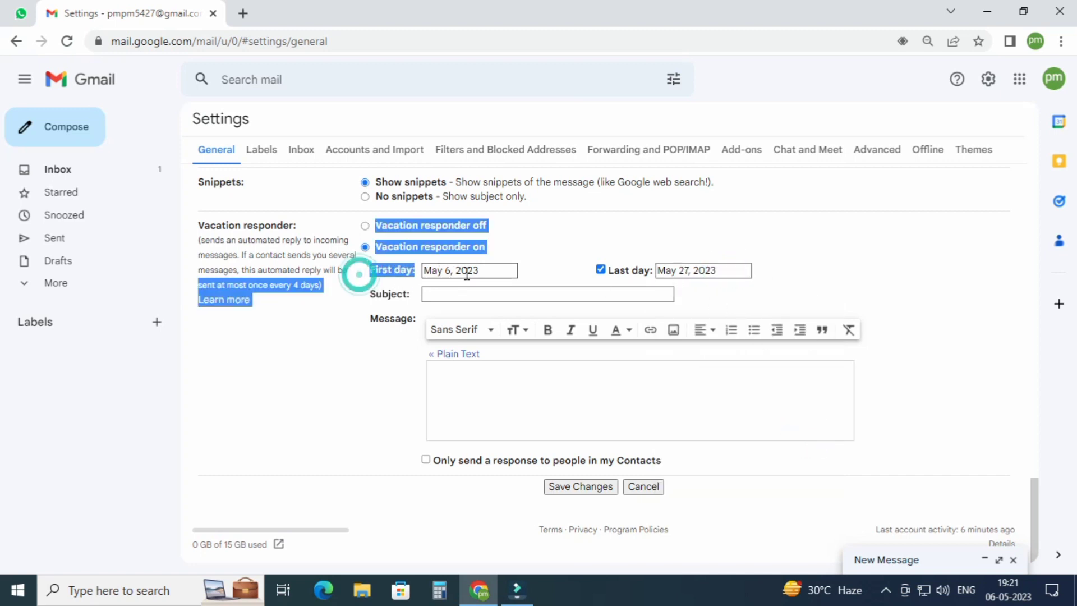
{"action": "left_click", "coordinate": [534, 270]}
{"action": "left_click", "coordinate": [470, 269]}
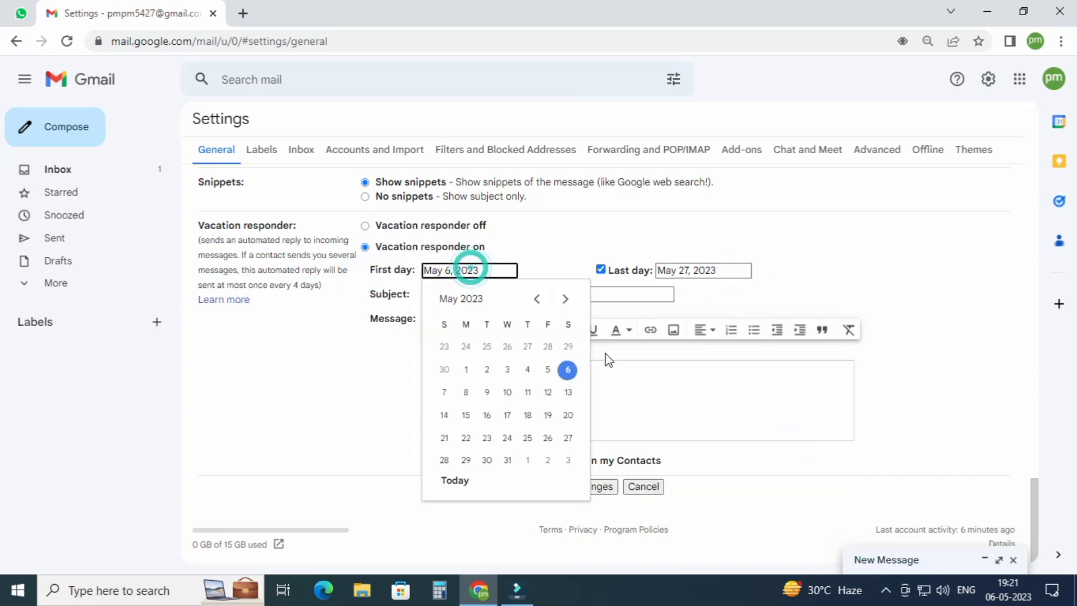
{"action": "left_click", "coordinate": [709, 270]}
{"action": "left_click", "coordinate": [818, 437]}
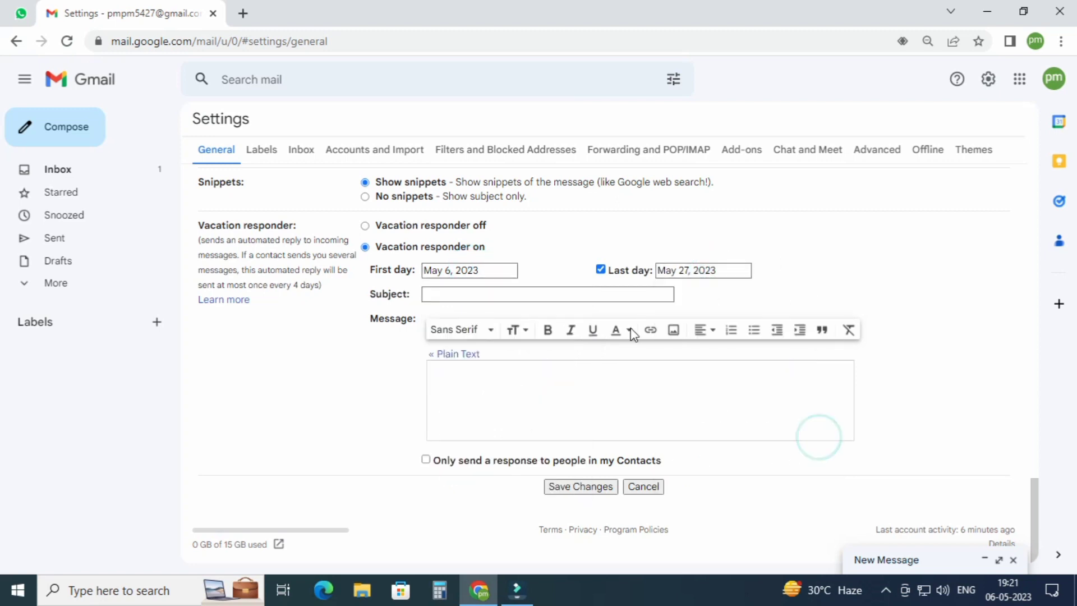
Step: Enter "not in office" as the responder's subject and begin the message with "Dear Sir/madam," followed by a blank line
{"action": "left_click", "coordinate": [435, 294]}
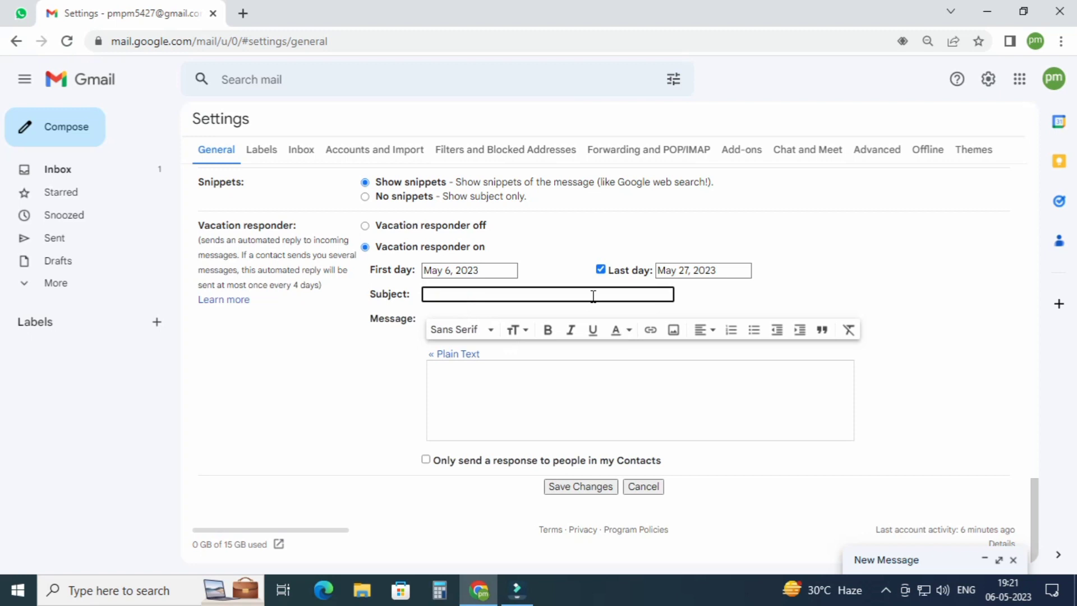
{"action": "type", "text": "not in office"}
{"action": "left_click", "coordinate": [477, 403]}
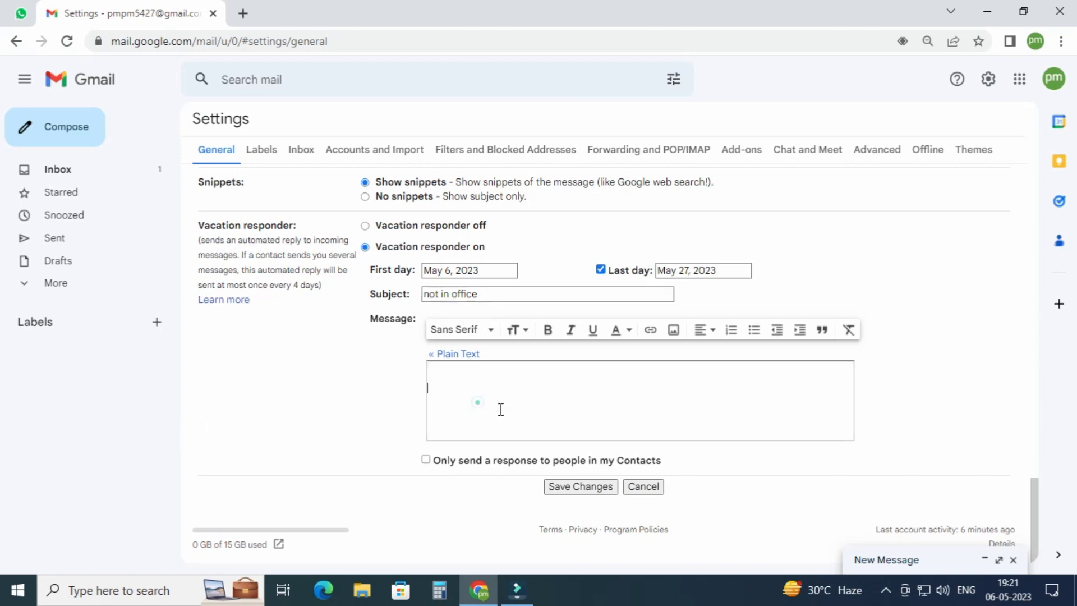
{"action": "type", "text": "thanks"}
{"action": "key", "text": "BackSpace"}
{"action": "key", "text": "BackSpace"}
{"action": "key", "text": "BackSpace"}
{"action": "key", "text": "BackSpace"}
{"action": "type", "text": "Dear Sir/madam,"}
{"action": "key", "text": "Return"}
{"action": "key", "text": "Return"}
Step: Write the message body as two lines: "i am not in office in this period-1 to 10" and "please call to office for urgent ."
{"action": "type", "text": "i am not in office in this period"}
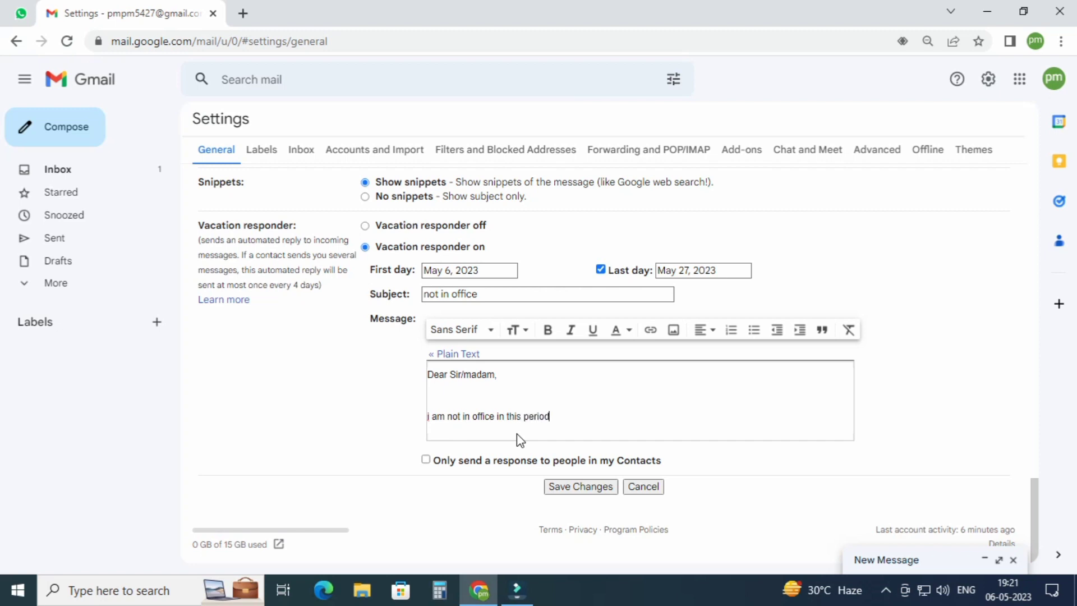
{"action": "type", "text": "-1 to 10"}
{"action": "key", "text": "Return"}
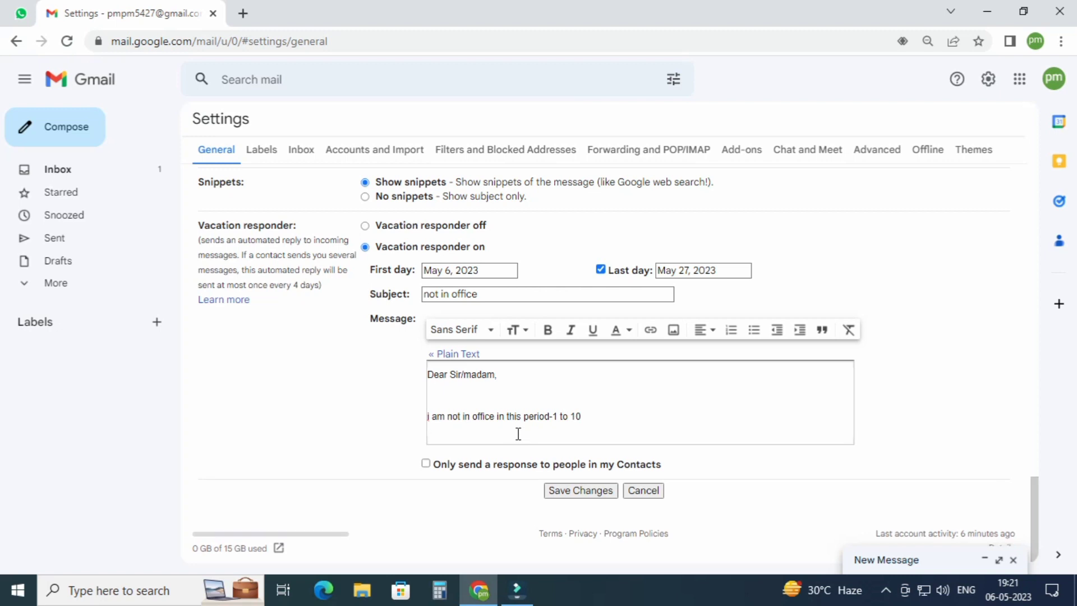
{"action": "type", "text": "please call to office for urgent ."}
{"action": "key", "text": "Return"}
{"action": "key", "text": "Return"}
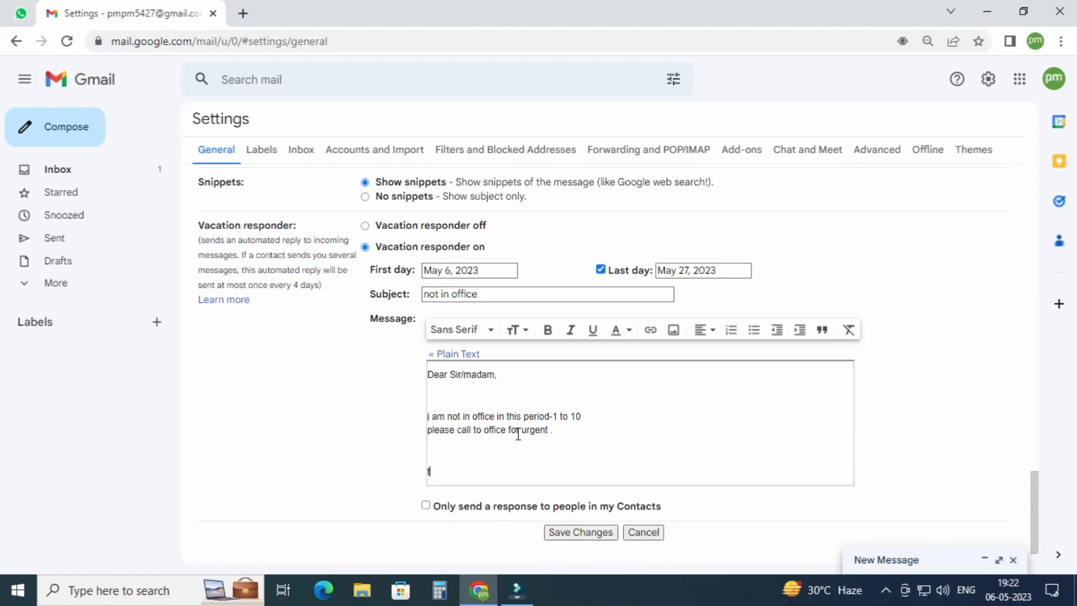
Step: End the vacation message with "thanks" and "abc" on separate lines
{"action": "type", "text": "thanks"}
{"action": "key", "text": "Return"}
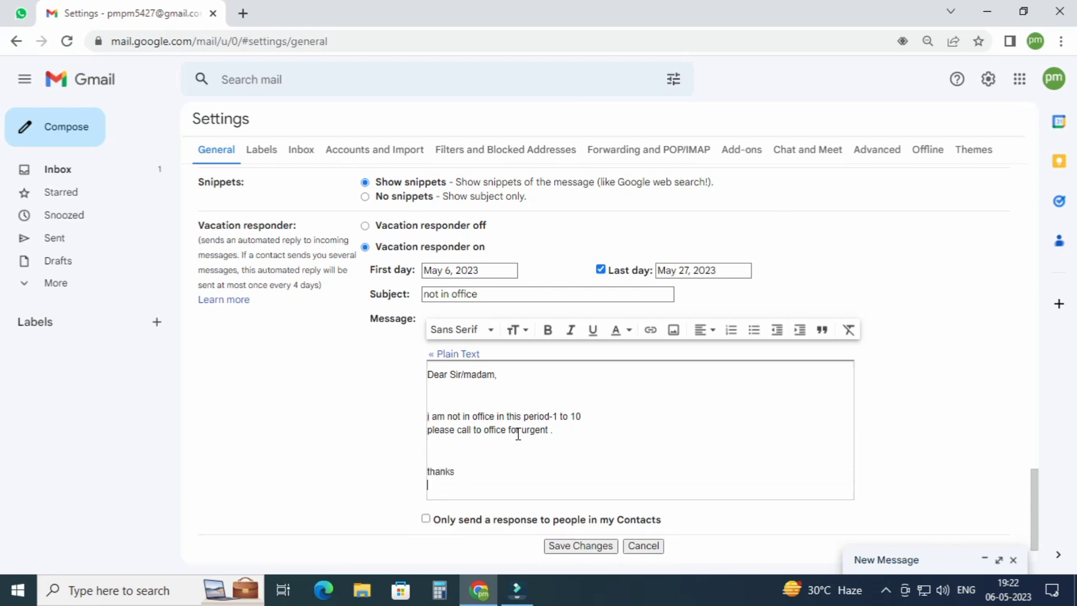
{"action": "type", "text": "abc"}
{"action": "key", "text": "Return"}
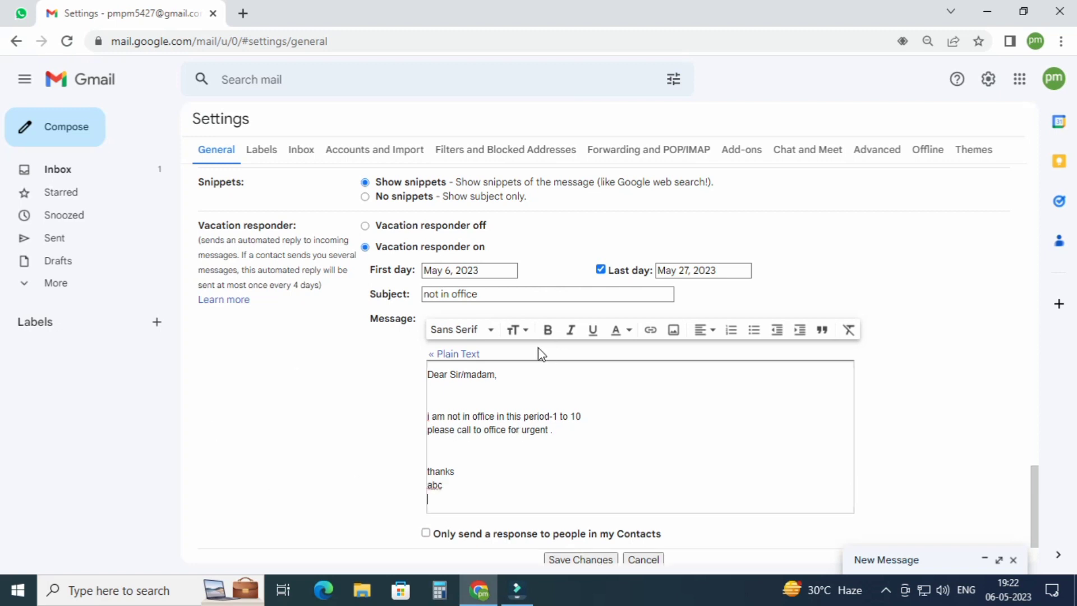
Step: Restrict the automatic vacation response to people in Contacts only
{"action": "left_click", "coordinate": [483, 296]}
{"action": "scroll", "coordinate": [644, 301], "scroll_direction": "down", "scroll_amount": 1}
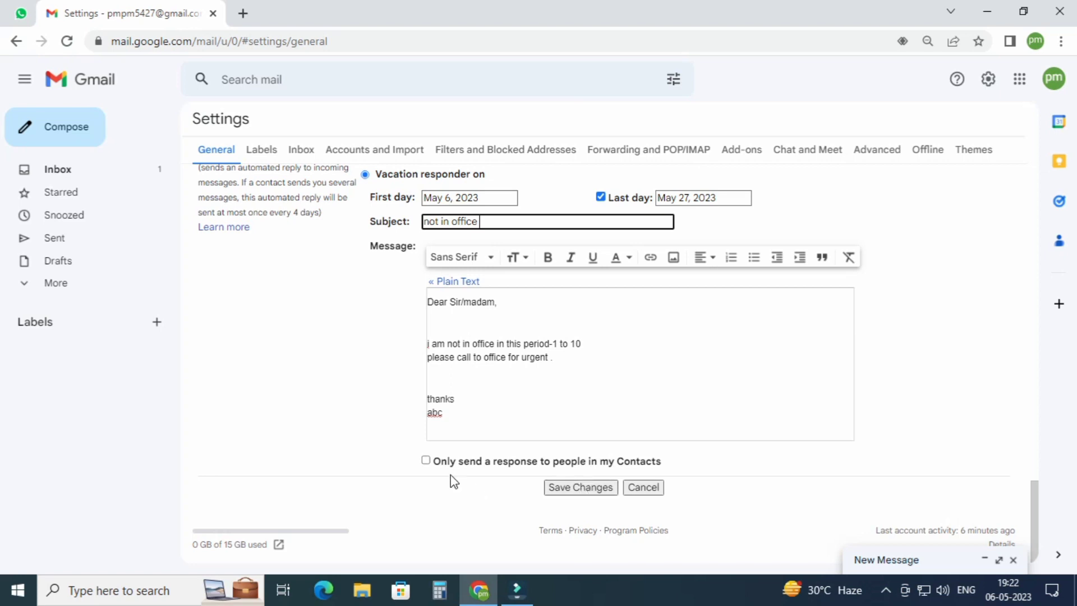
{"action": "left_click", "coordinate": [425, 460]}
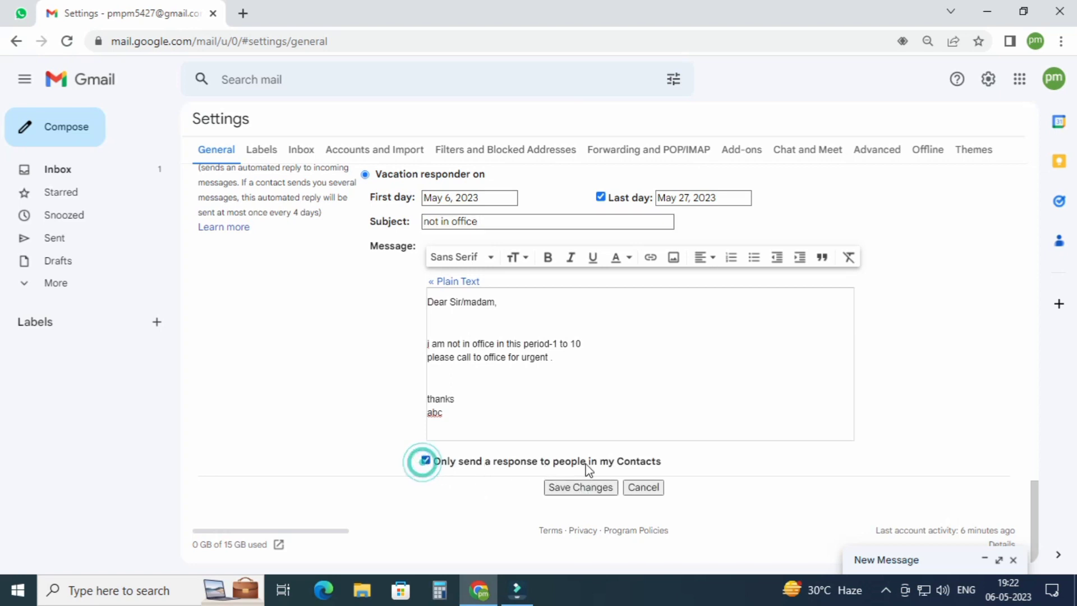
{"action": "left_click_drag", "start_coordinate": [694, 461], "coordinate": [526, 461]}
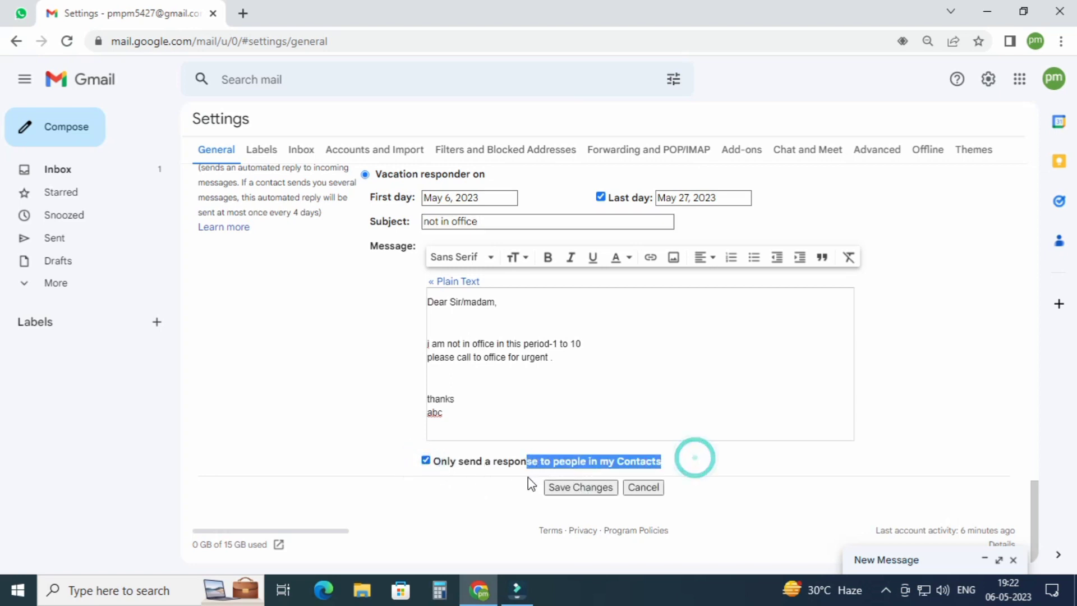
Step: Remove the contacts-only restriction from the vacation responder and save the settings
{"action": "left_click", "coordinate": [426, 461]}
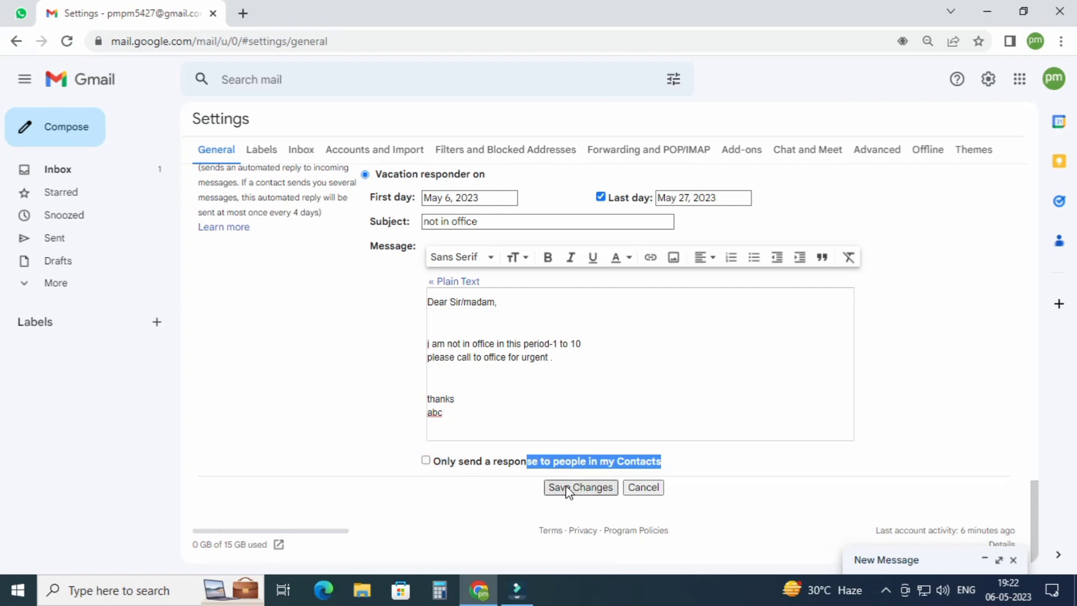
{"action": "left_click", "coordinate": [568, 487]}
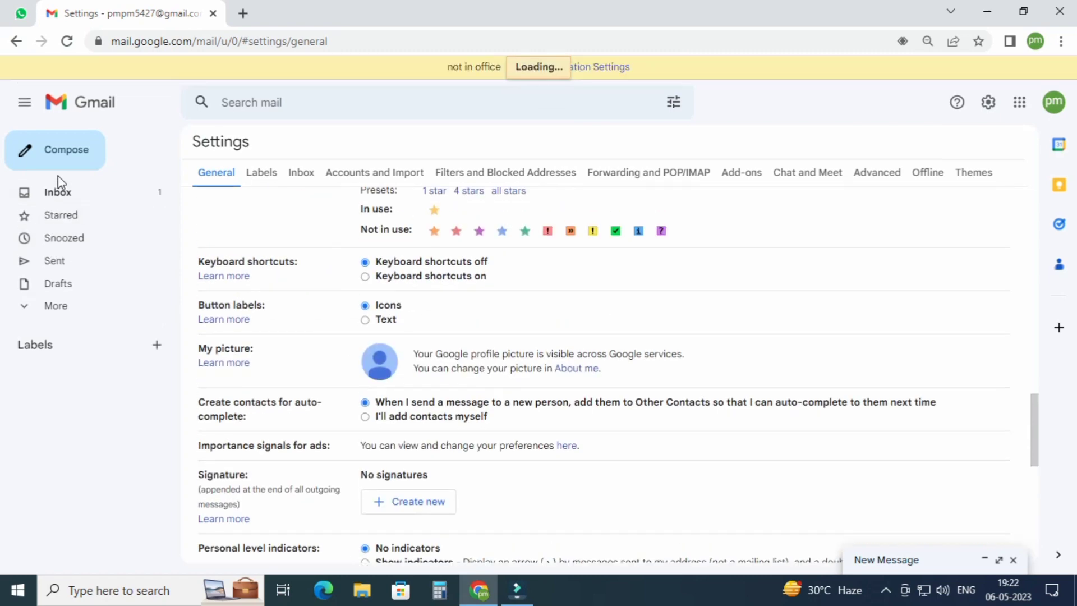
Step: Go to the inbox and check the vacation responder banner above the mail list
{"action": "left_click", "coordinate": [57, 187]}
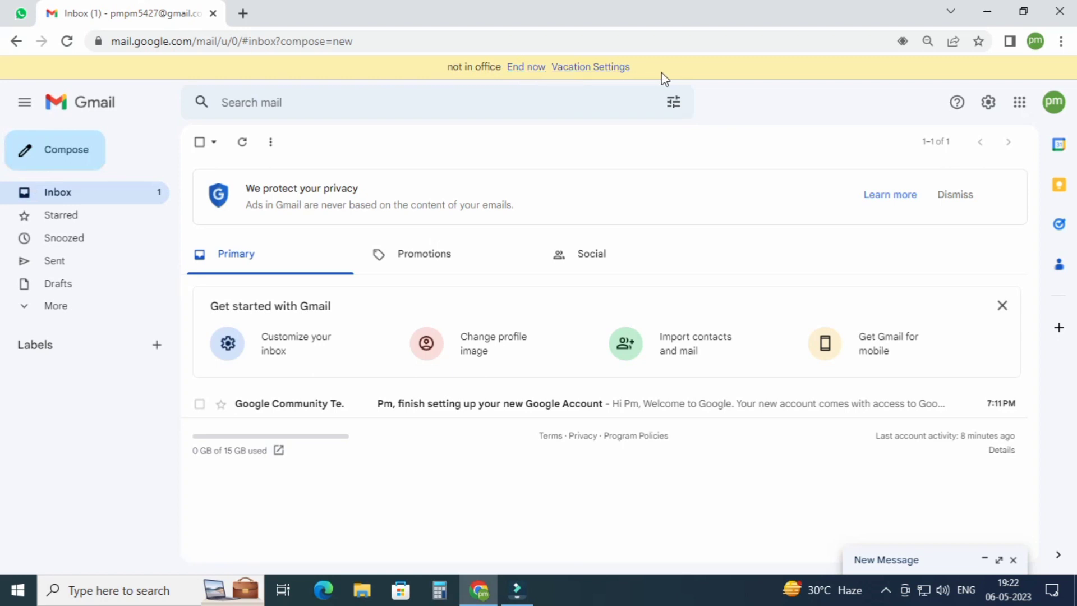
{"action": "left_click_drag", "start_coordinate": [433, 66], "coordinate": [664, 76]}
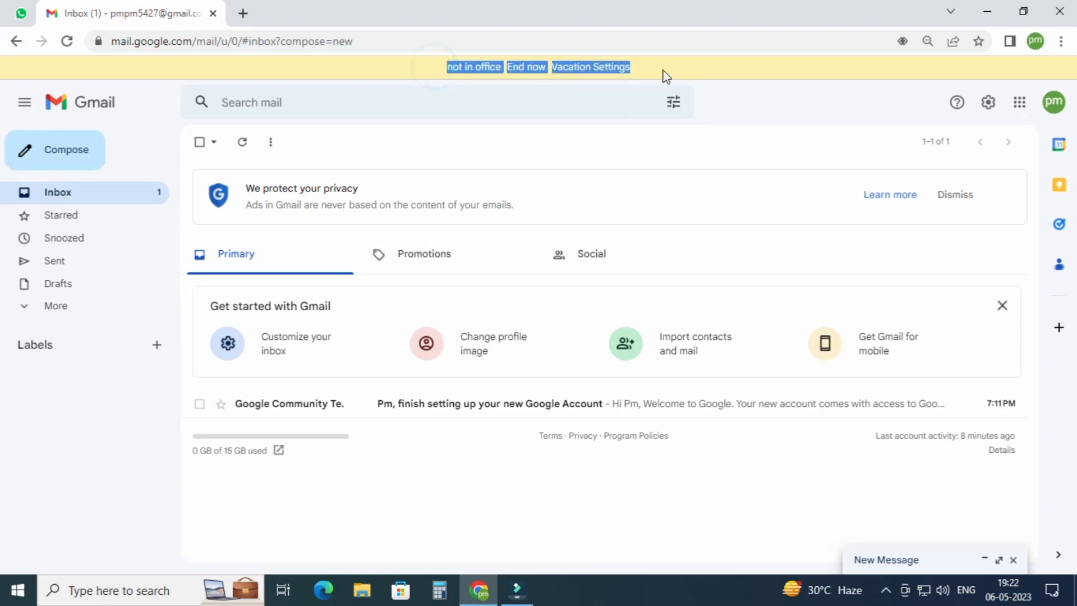
{"action": "left_click", "coordinate": [416, 96]}
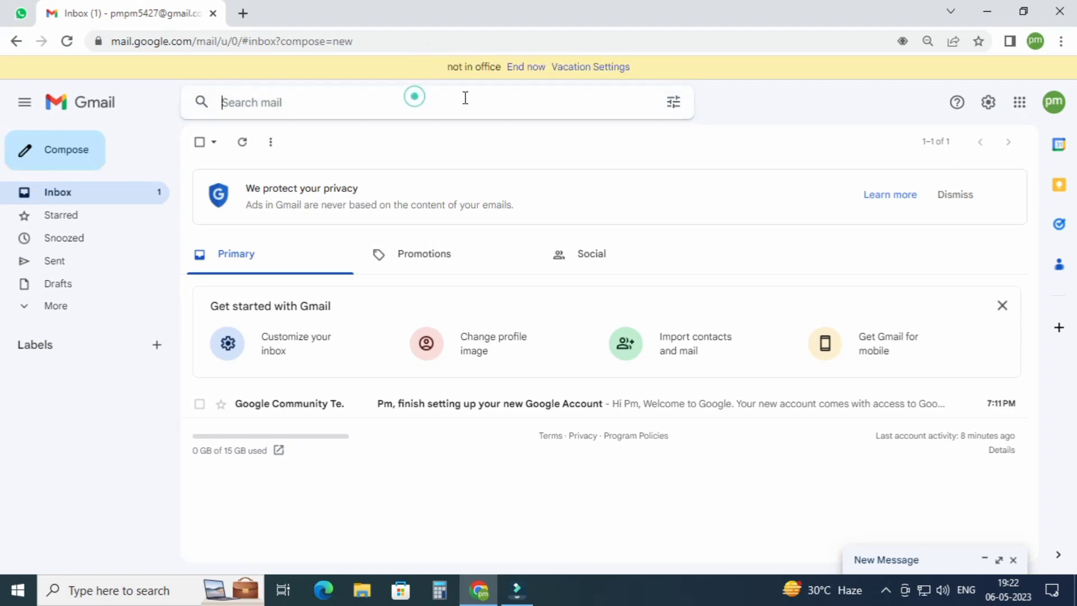
{"action": "left_click", "coordinate": [77, 151]}
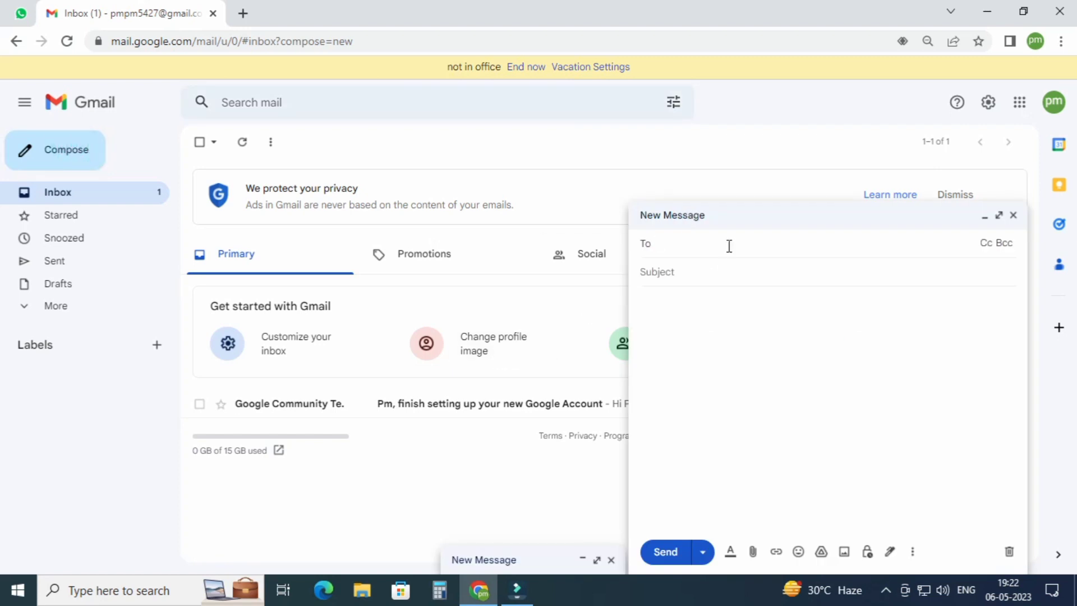
{"action": "left_click", "coordinate": [1009, 552]}
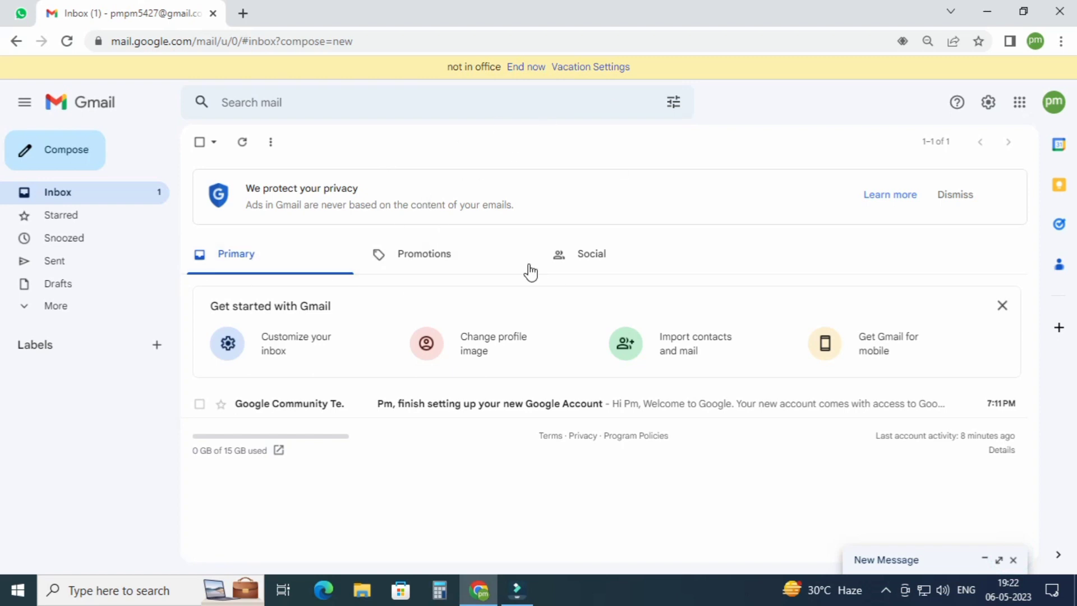
{"action": "left_click", "coordinate": [63, 195]}
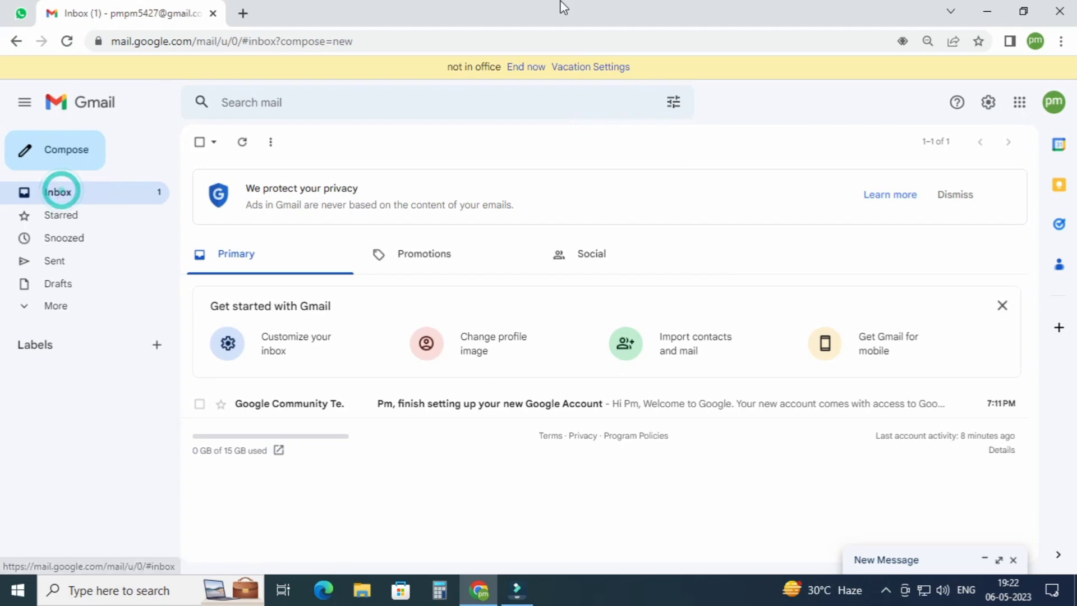
Step: Minimize the browser window to show the desktop
{"action": "left_click", "coordinate": [989, 10]}
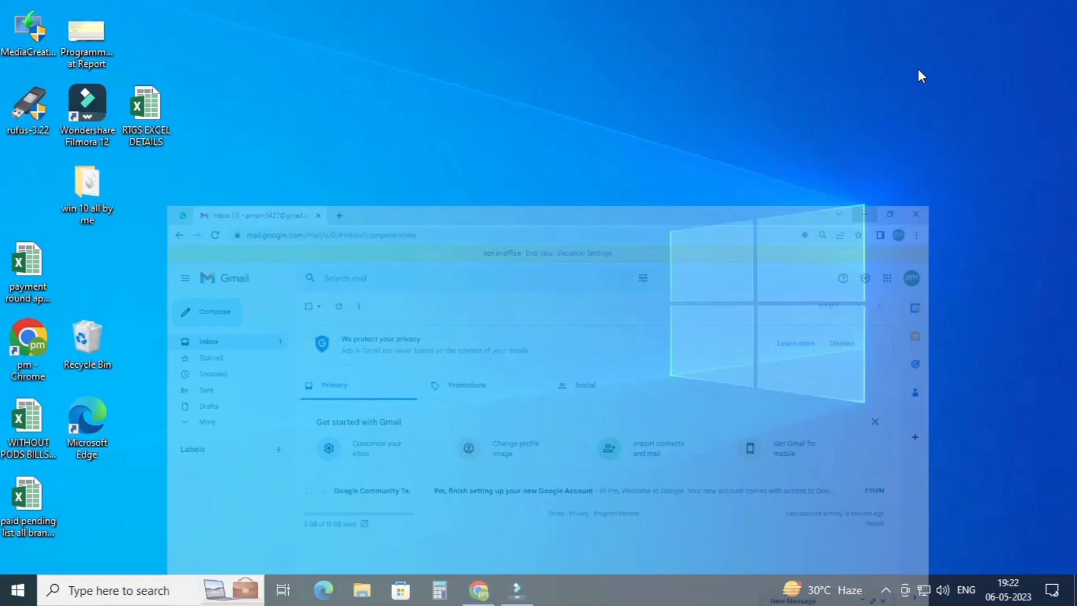